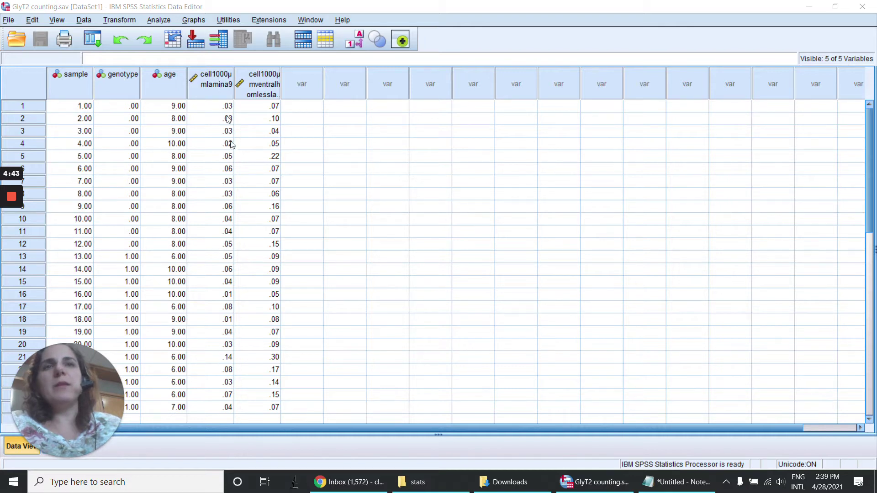
- Open the Univariate general linear model dialog from Analyze > General Linear Model
left_click(164, 21)
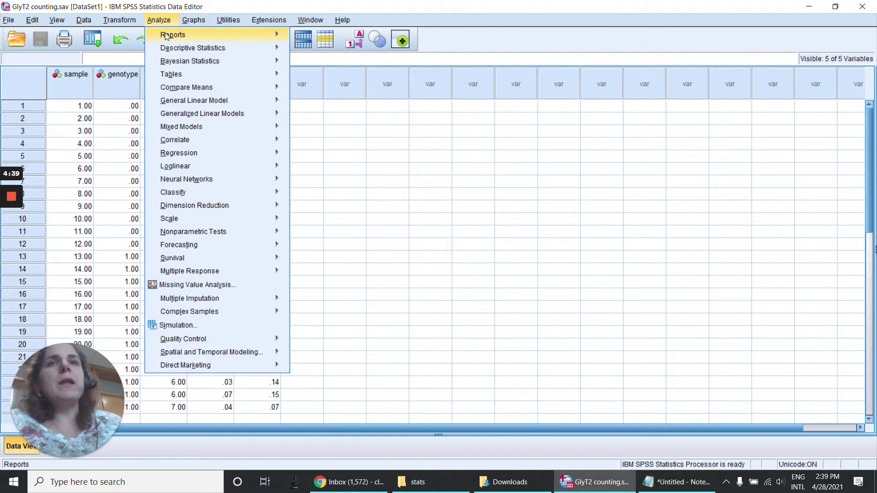
mouse_move(171, 102)
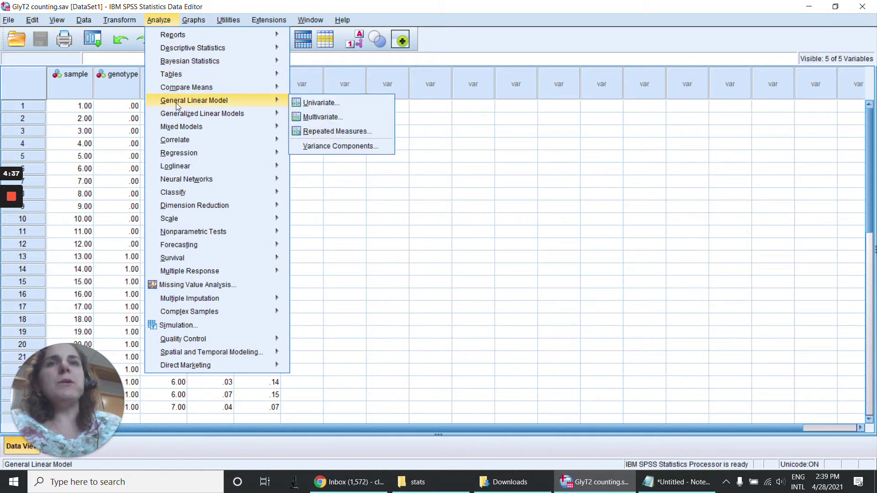
left_click(332, 103)
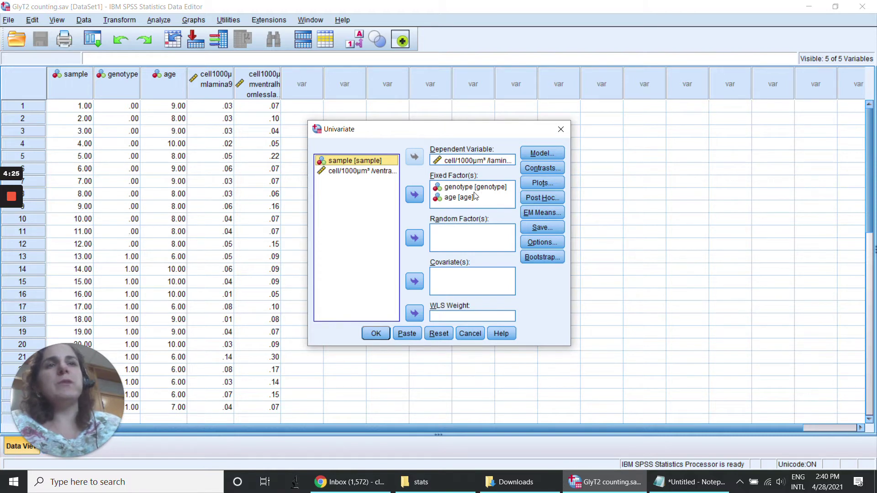
- Keep the full factorial model and leave contrasts and profile plots unchanged
left_click(532, 155)
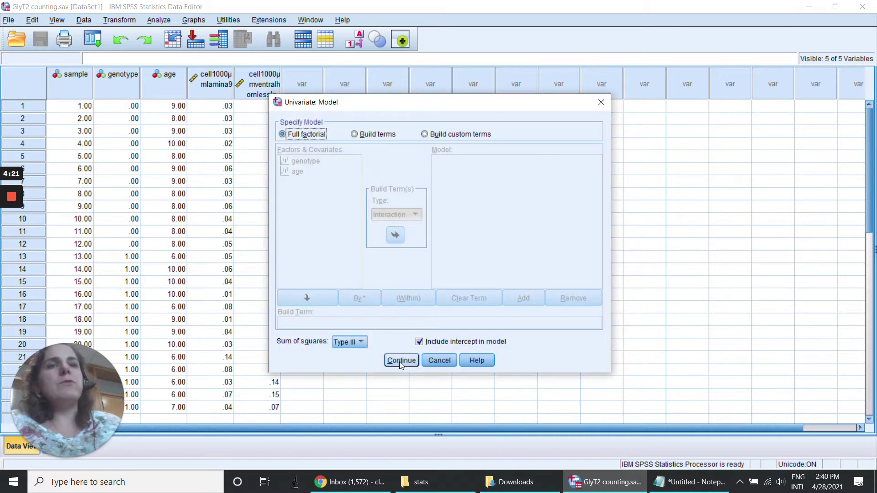
left_click(400, 361)
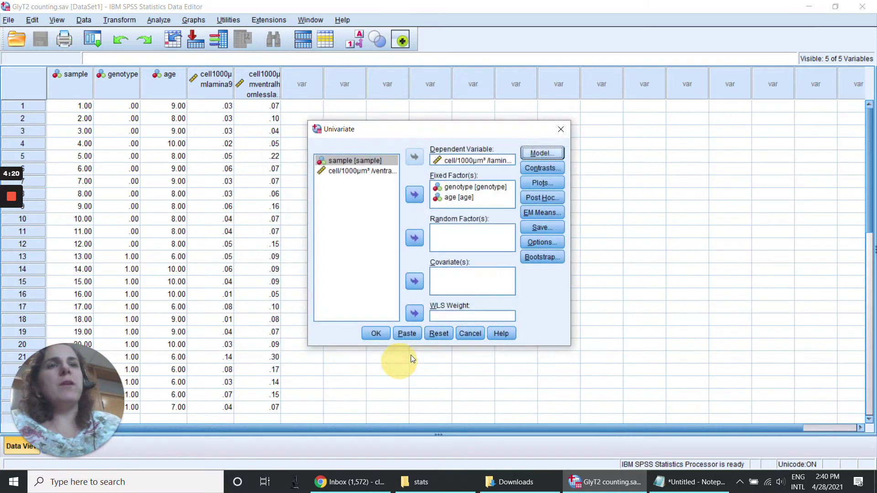
left_click(538, 169)
left_click(400, 295)
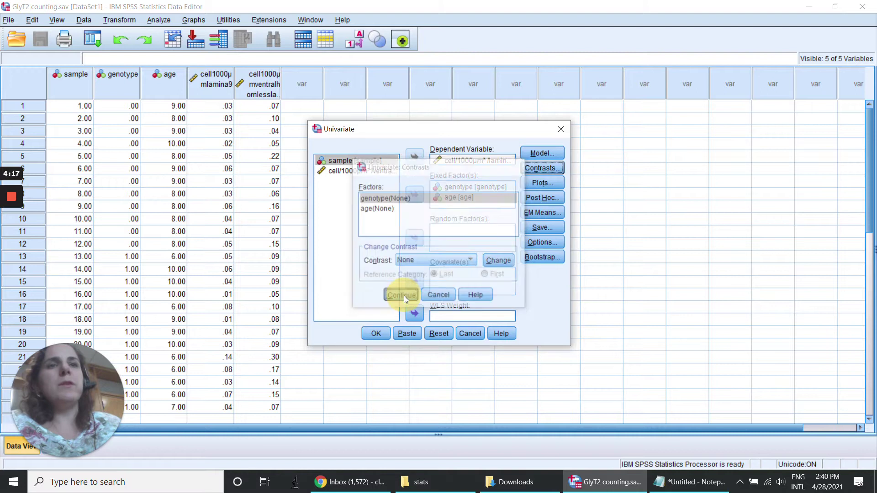
left_click(539, 182)
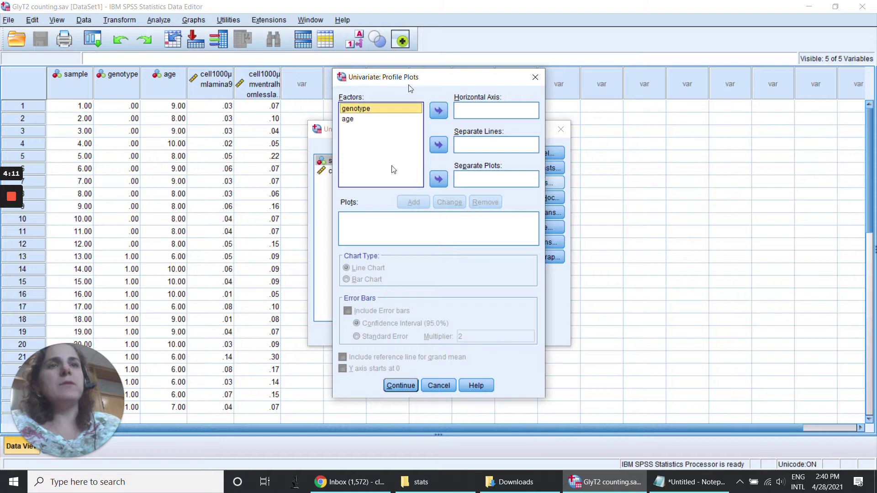
left_click(402, 387)
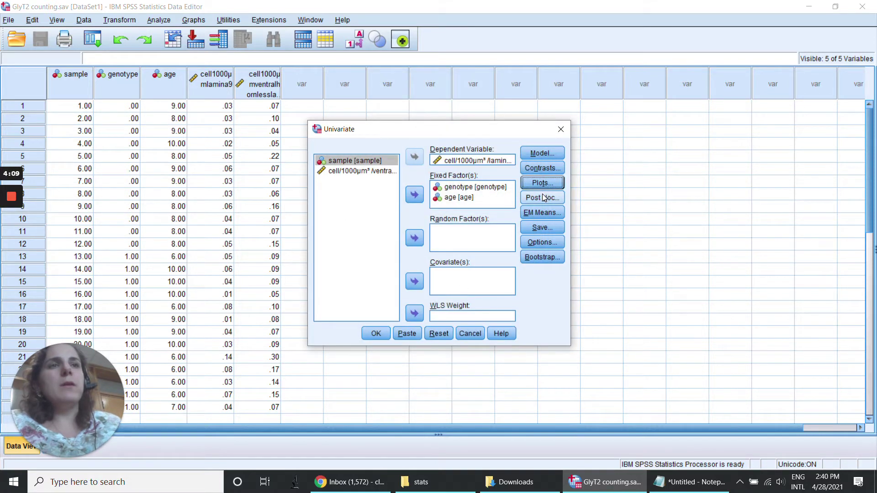
- Add genotype and age to the post hoc tests list with Tukey selected
left_click(541, 199)
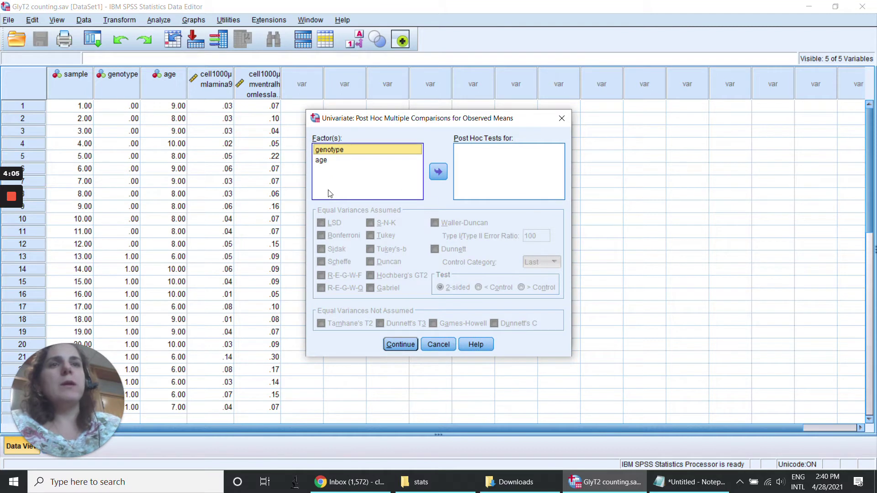
left_click(441, 172)
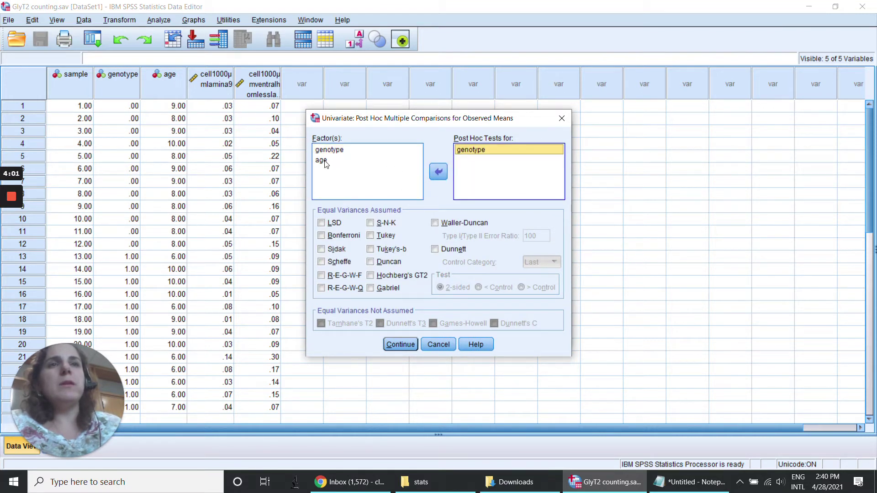
left_click(324, 161)
left_click(438, 172)
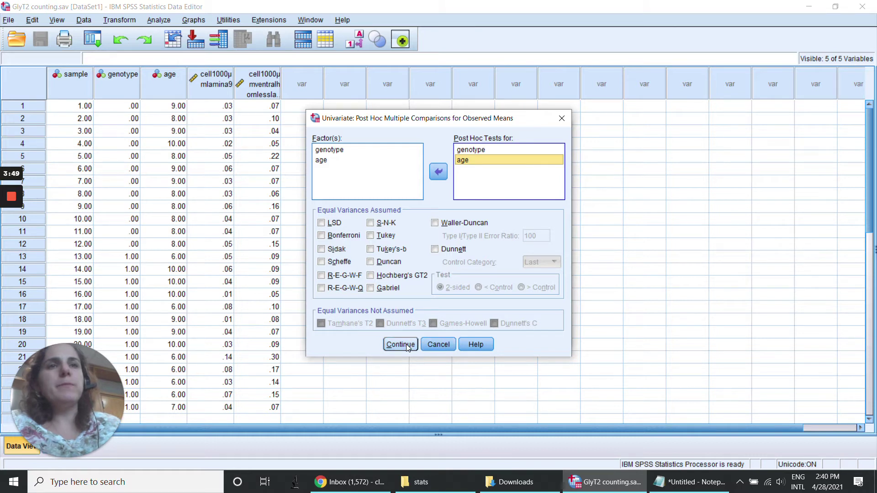
left_click(371, 236)
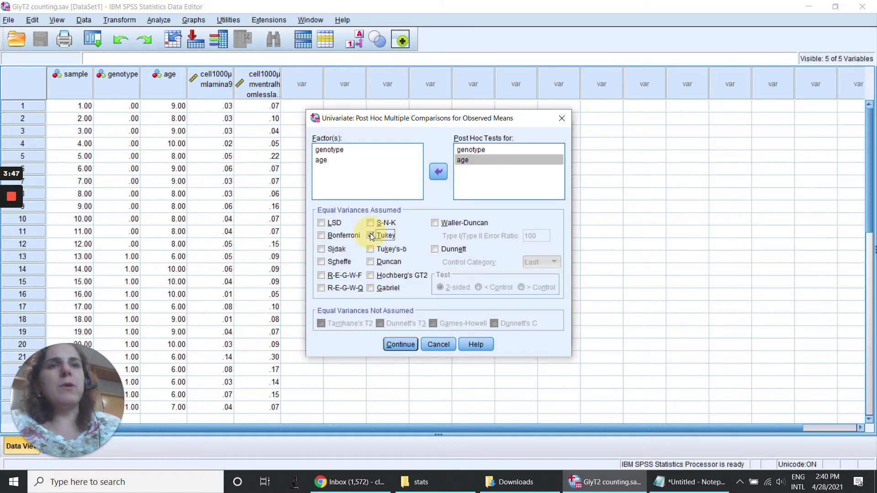
left_click(406, 342)
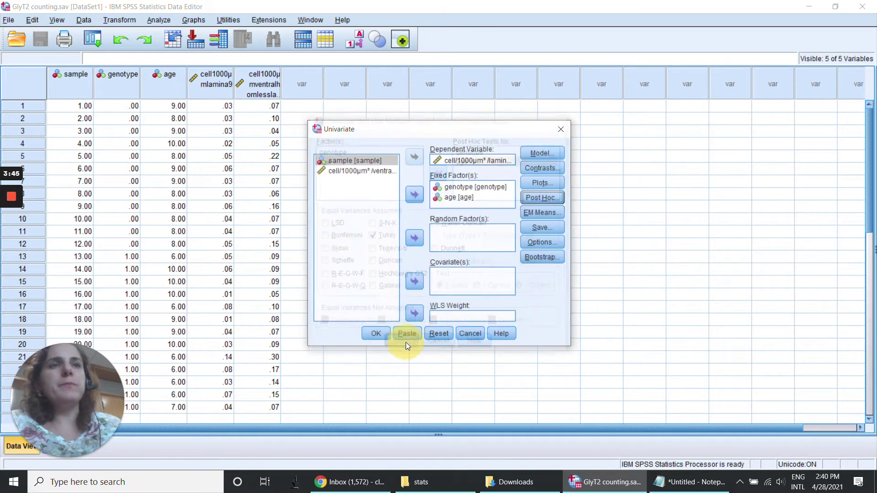
- Show marginal means for genotype, age and genotype*age with LSD(none) comparisons, plus descriptive statistics
left_click(544, 212)
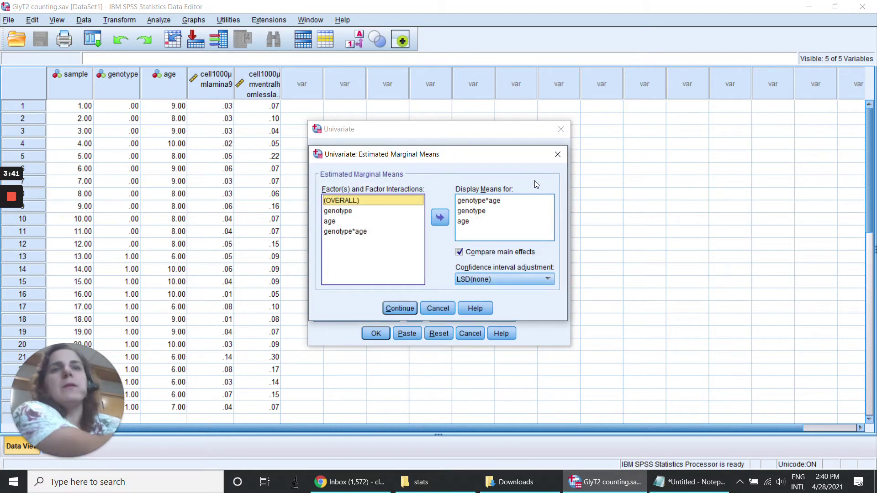
left_click(552, 278)
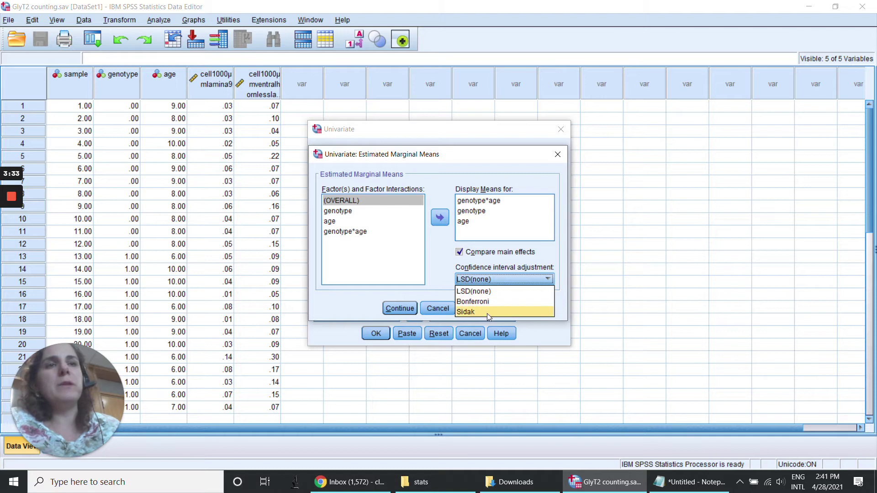
left_click(470, 291)
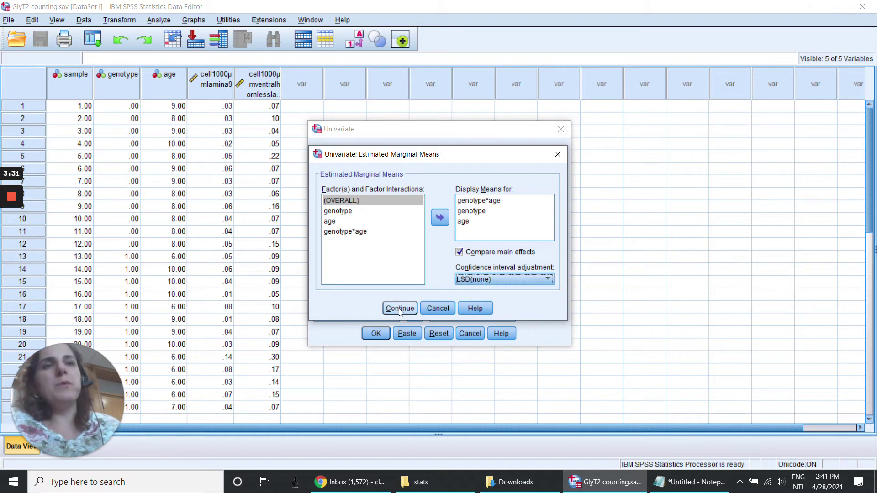
left_click(399, 308)
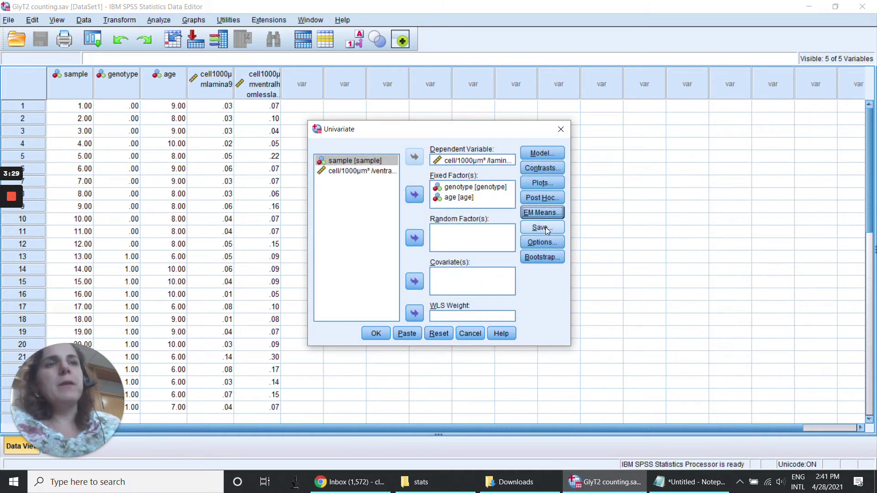
left_click(542, 242)
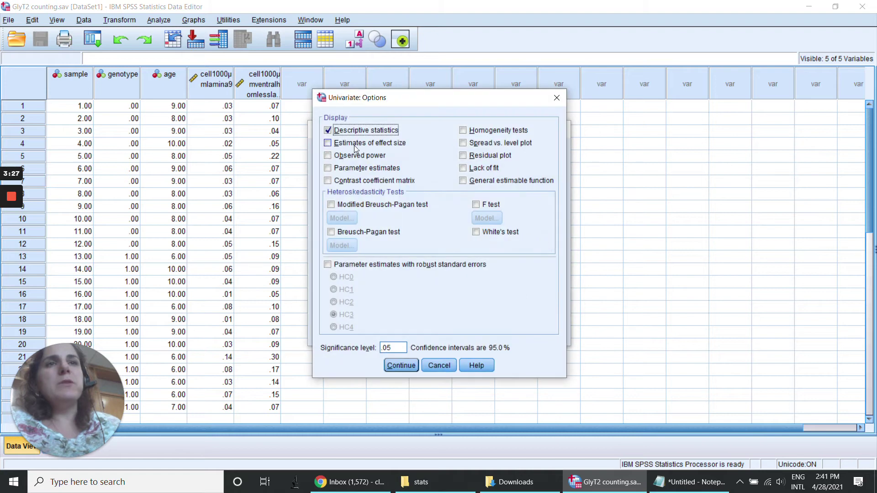
left_click(401, 366)
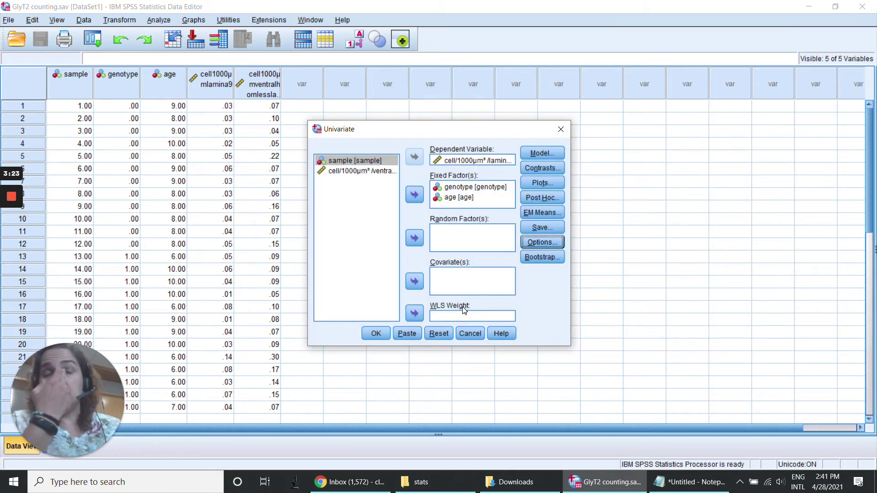
- Run the two-way ANOVA and view the genotype pairwise comparisons table
left_click(376, 333)
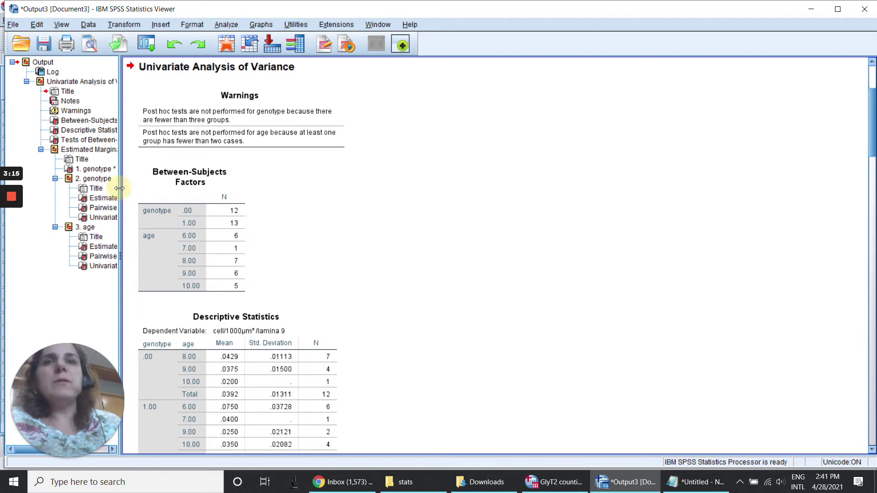
left_click_drag(119, 190, 165, 183)
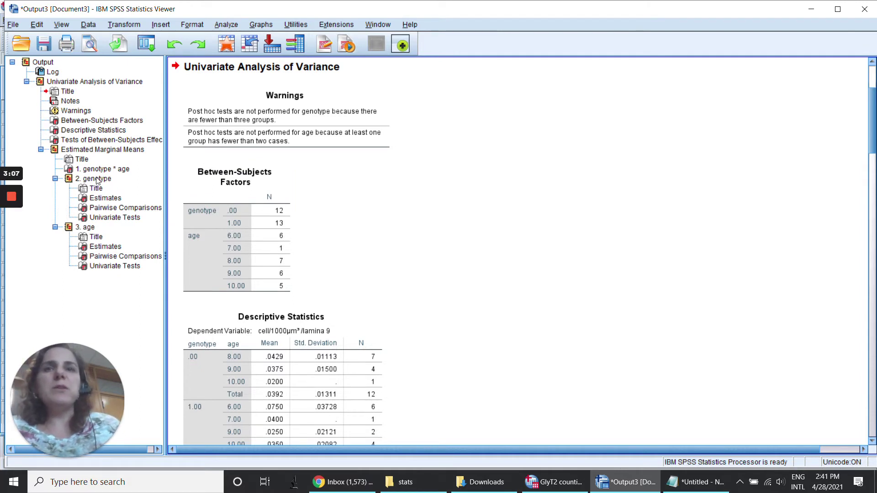
left_click(110, 207)
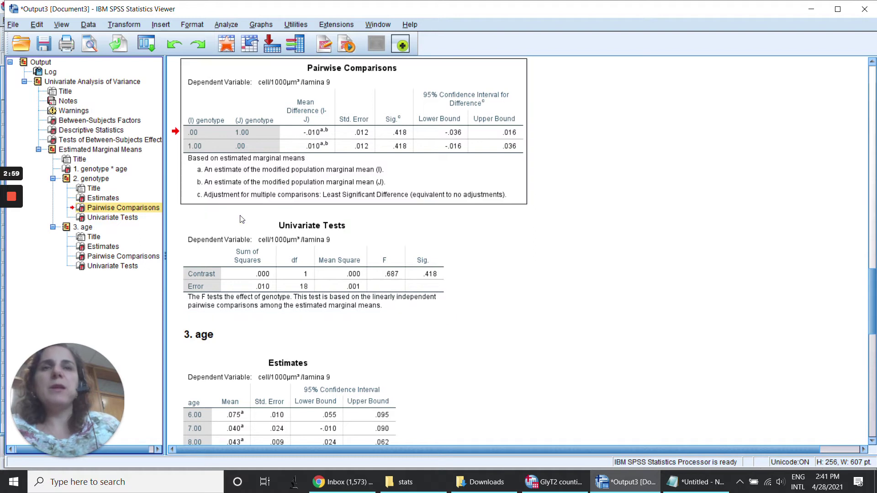
- Review the age pairwise comparisons and age univariate tests tables
left_click(84, 228)
left_click(105, 256)
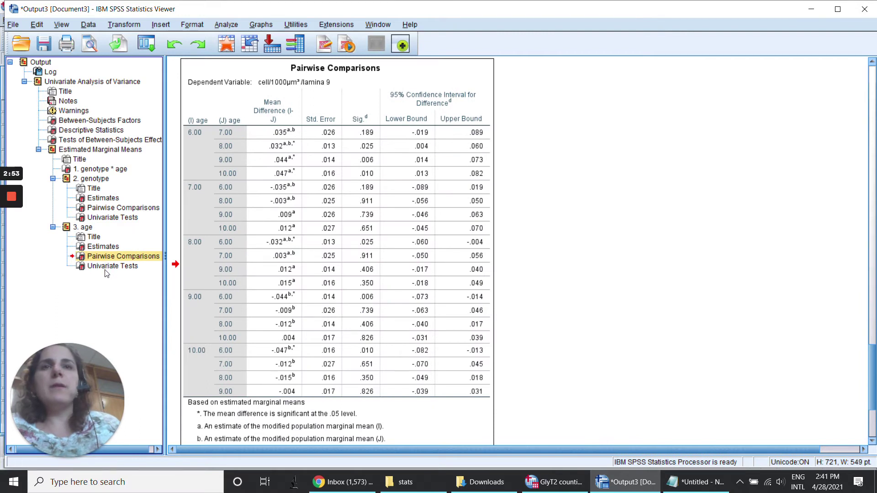
left_click(112, 266)
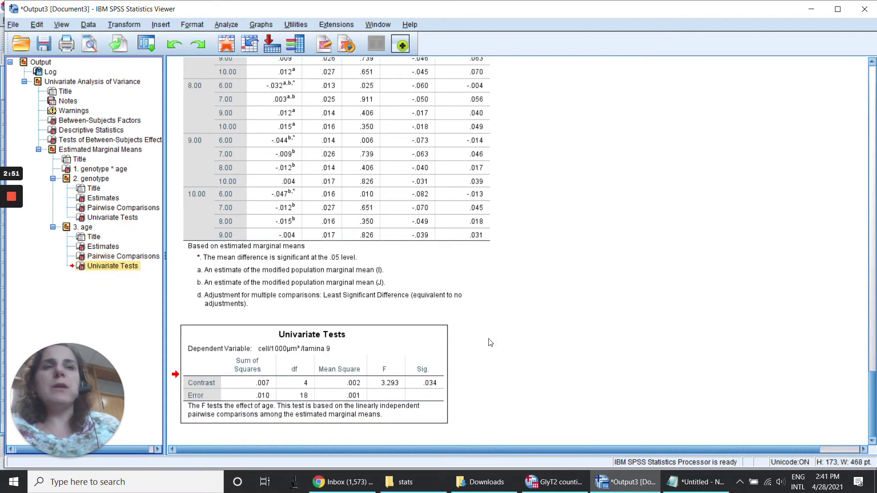
scroll(490, 342, "up", 3)
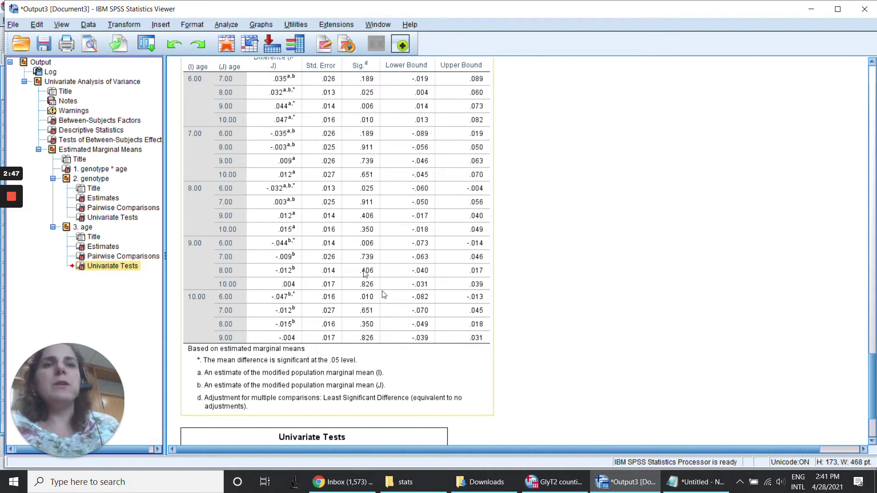
- Return to the genotype pairwise comparisons table (mean difference -.010, Sig. .418) and select it
left_click(562, 293)
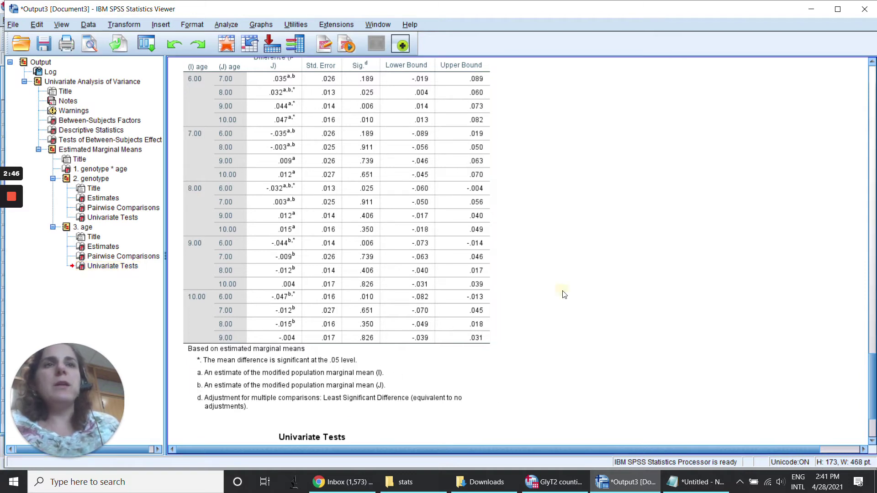
left_click(100, 209)
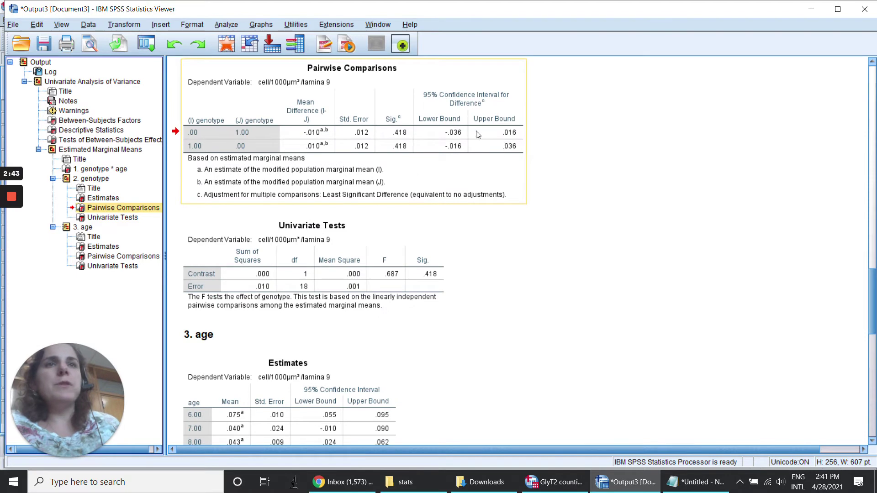
left_click(322, 133)
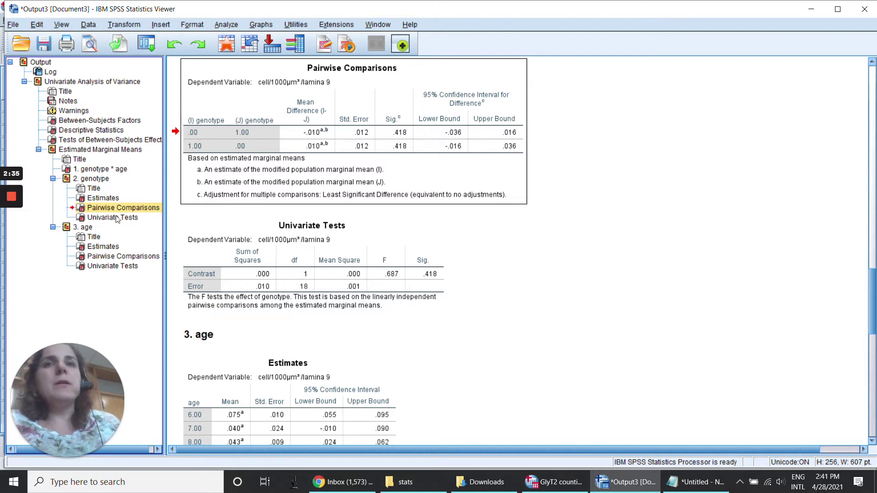
- Reopen the Univariate dialog and paste its UNIANOVA command into a Syntax Editor
left_click(219, 24)
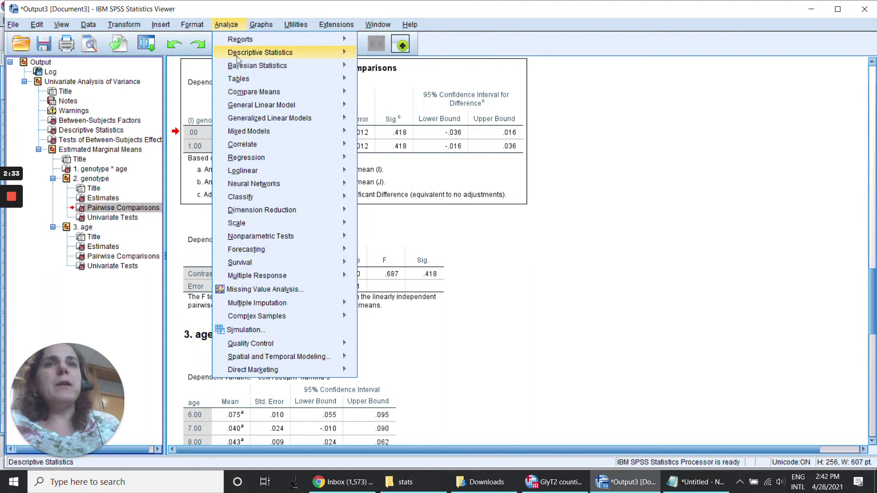
mouse_move(242, 108)
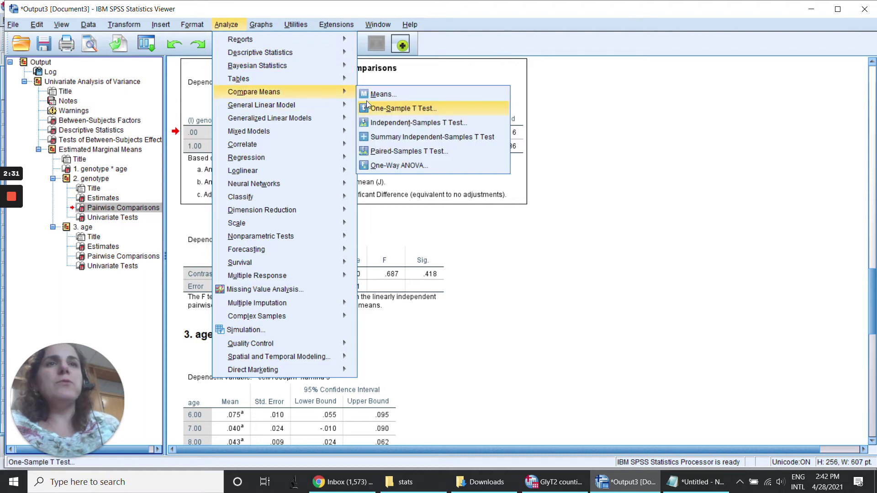
left_click(374, 108)
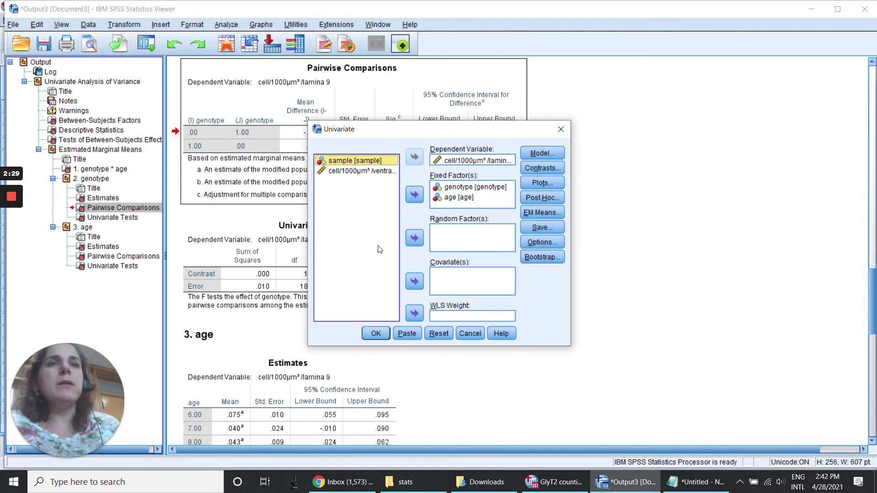
left_click(406, 333)
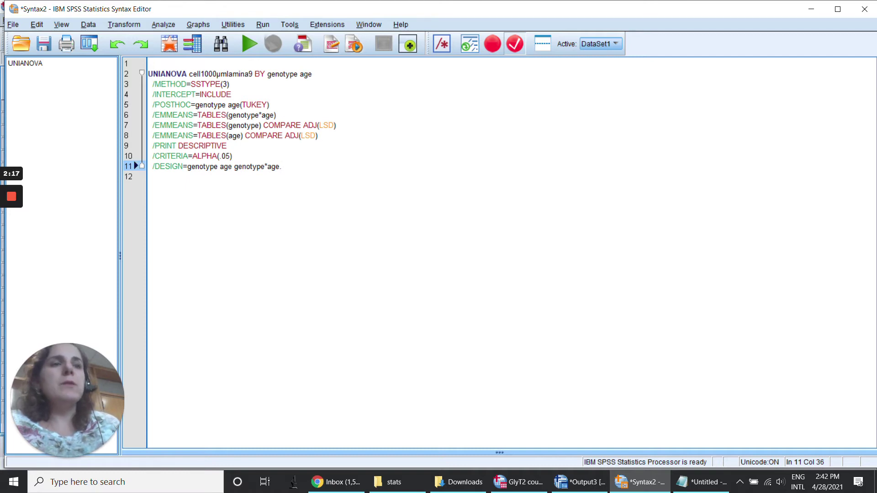
- Copy the two genotype*age EMMEANS lines from Notepad and paste them after syntax line 8
left_click(693, 485)
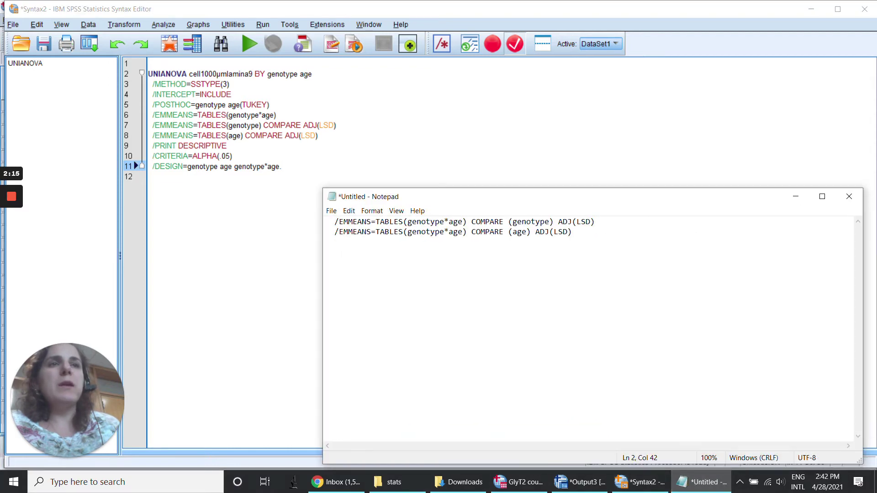
left_click_drag(574, 231, 325, 219)
key("ctrl+c")
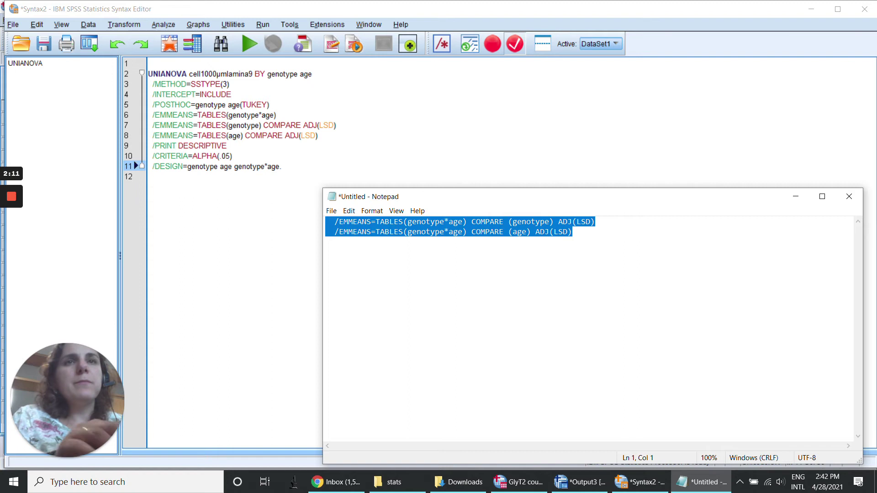
left_click(320, 134)
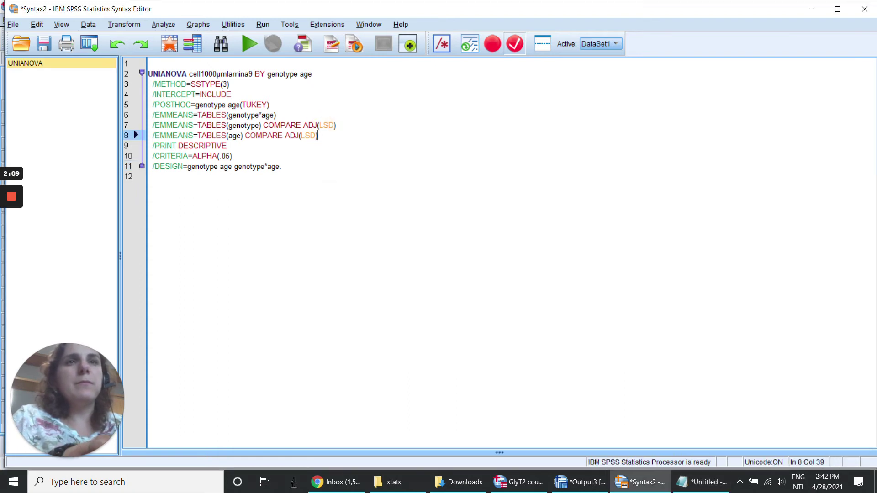
key("Return")
key("ctrl+v")
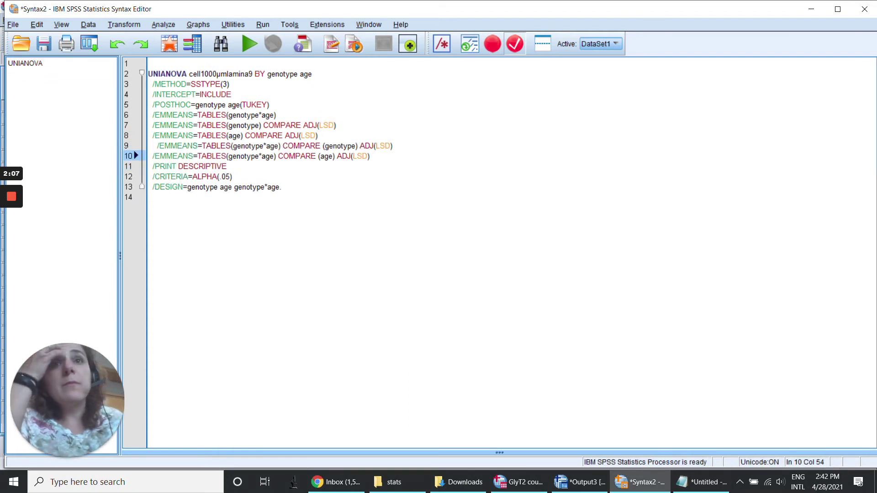
- Remove the extra leading spaces from the pasted line 9
left_click(157, 145)
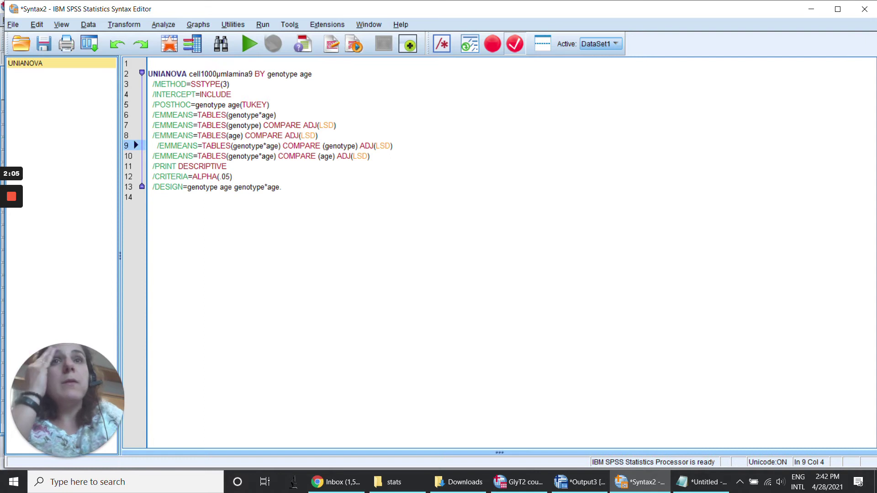
key("BackSpace")
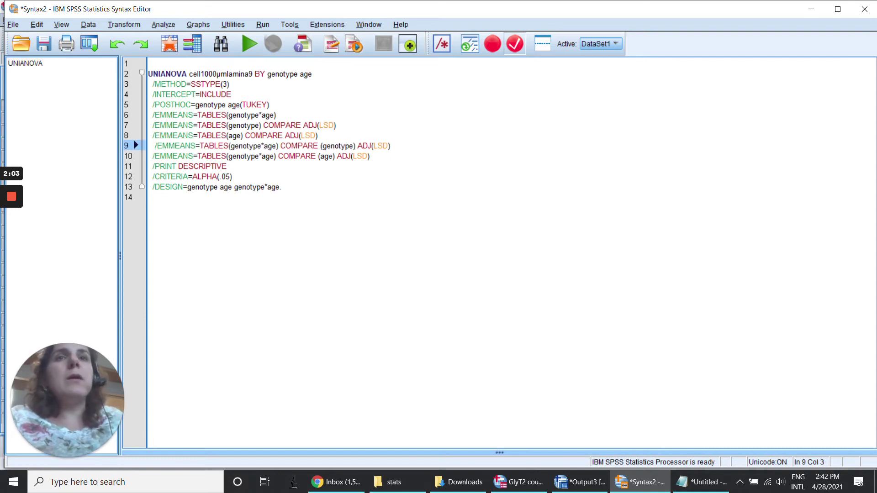
key("BackSpace")
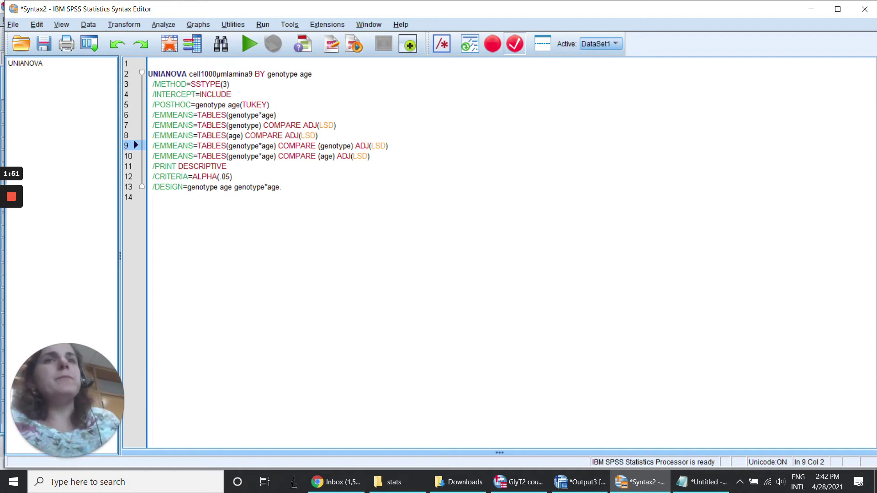
- Run the edited syntax and show 4. genotype * age pairwise comparisons (.012 at 9.00, -.015 at 10.00)
left_click(250, 40)
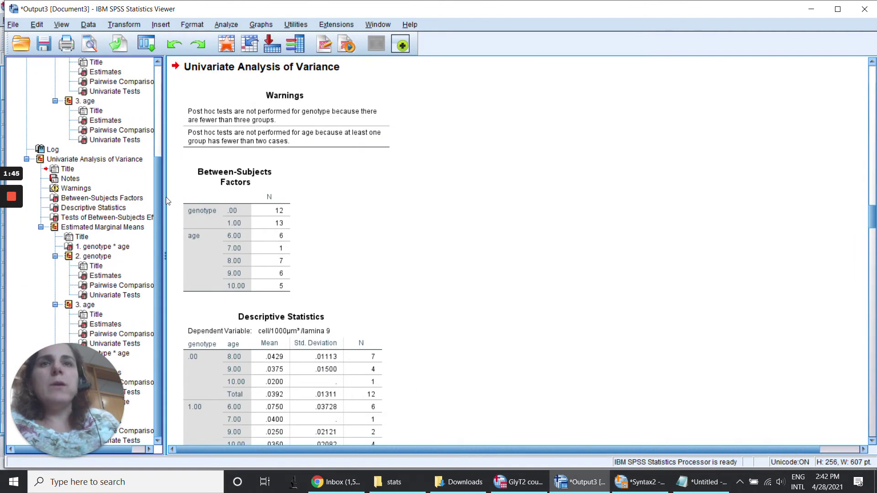
left_click_drag(160, 198, 160, 221)
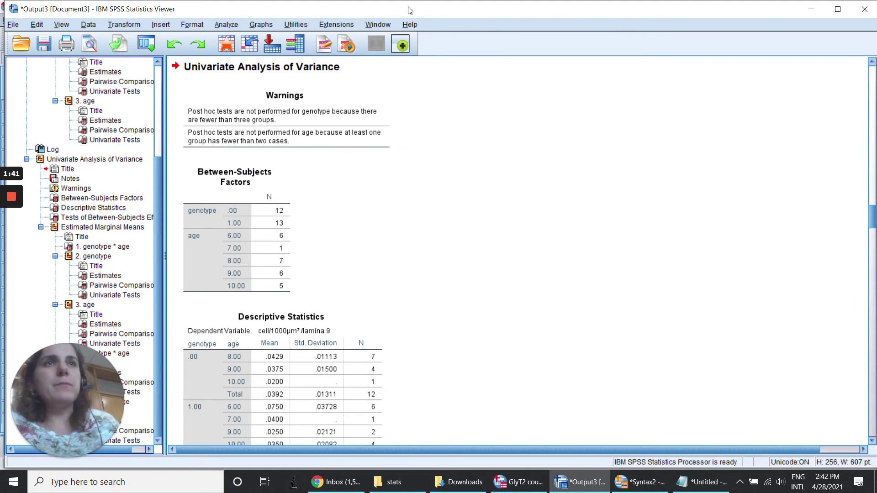
left_click(837, 9)
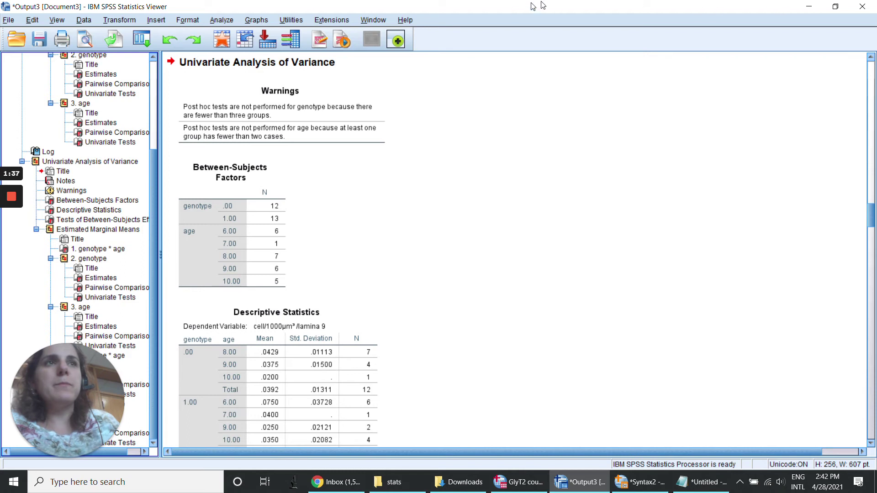
left_click_drag(533, 7, 675, 15)
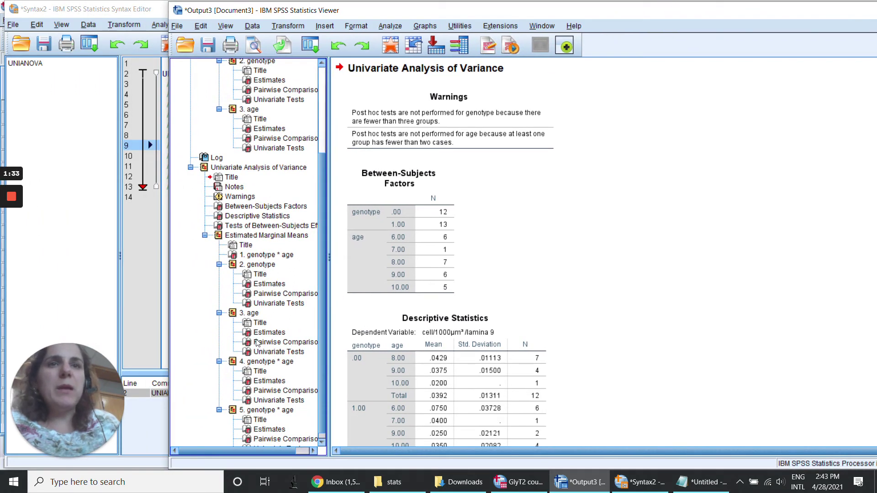
scroll(325, 179, "down", 1)
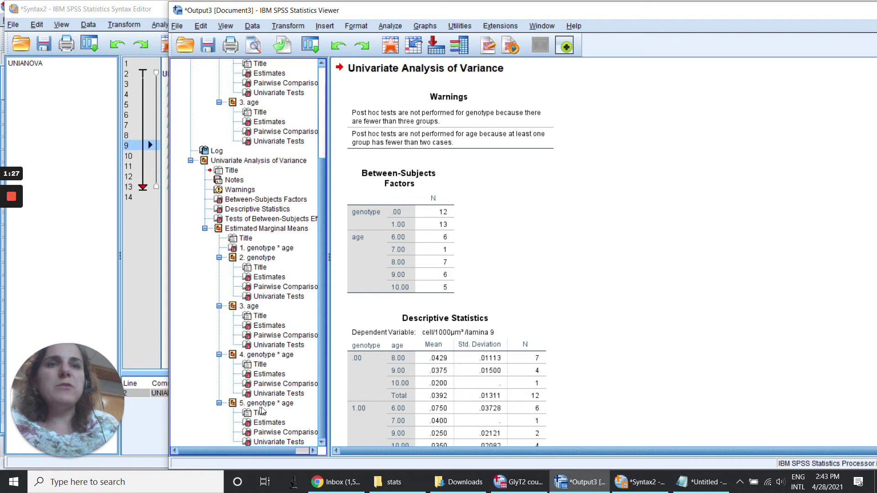
left_click(276, 385)
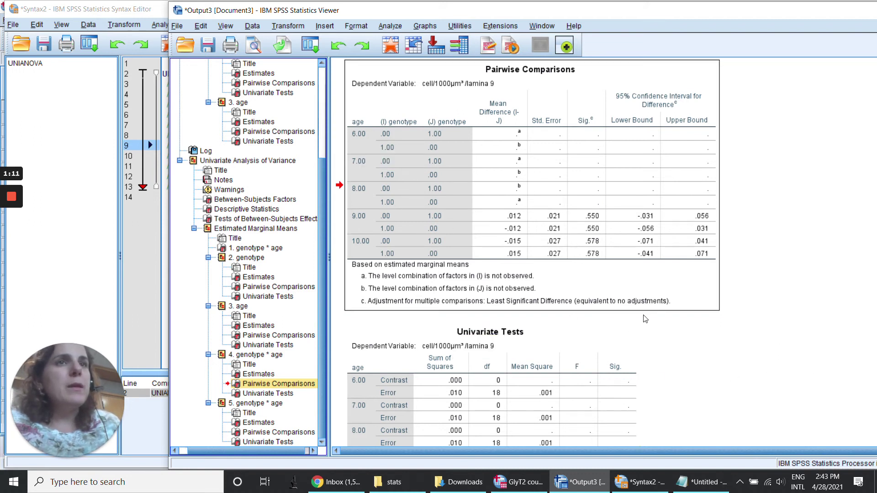
- Scroll past section 4's genotype tests (F = .371, .320) and select the 5. genotype * age Estimates table
scroll(669, 322, "down", 2)
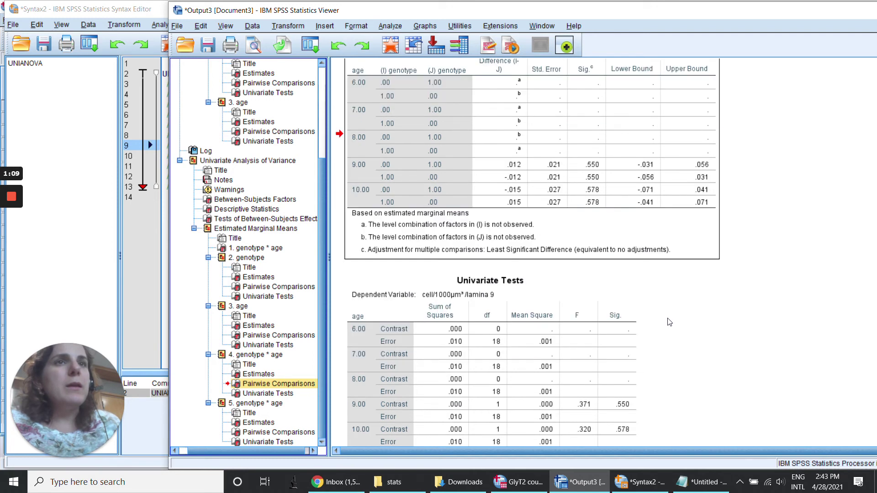
scroll(670, 322, "down", 10)
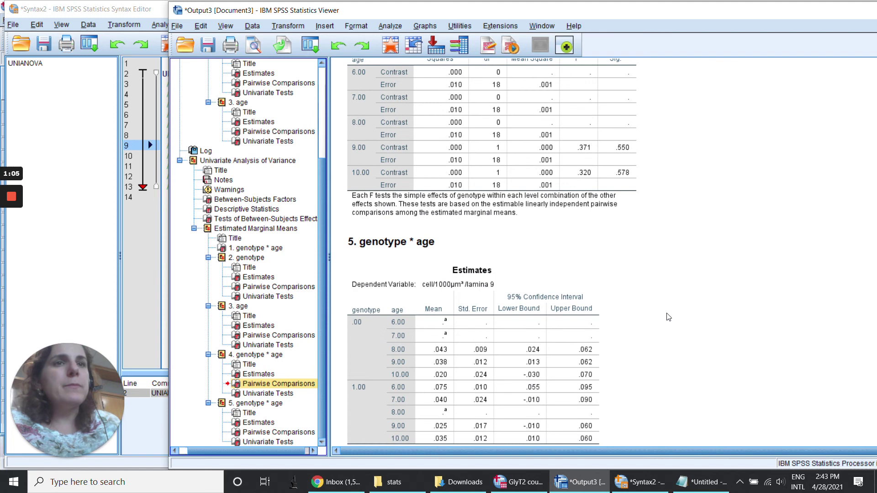
scroll(662, 315, "up", 20)
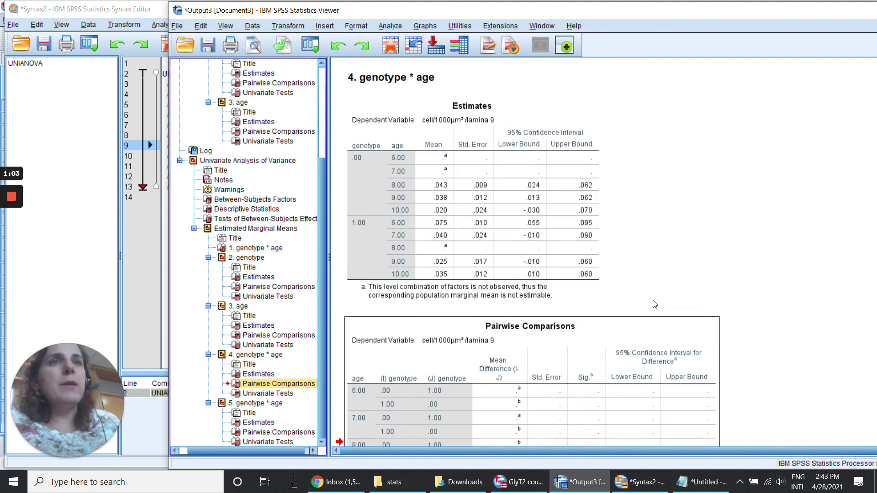
scroll(655, 303, "up", 6)
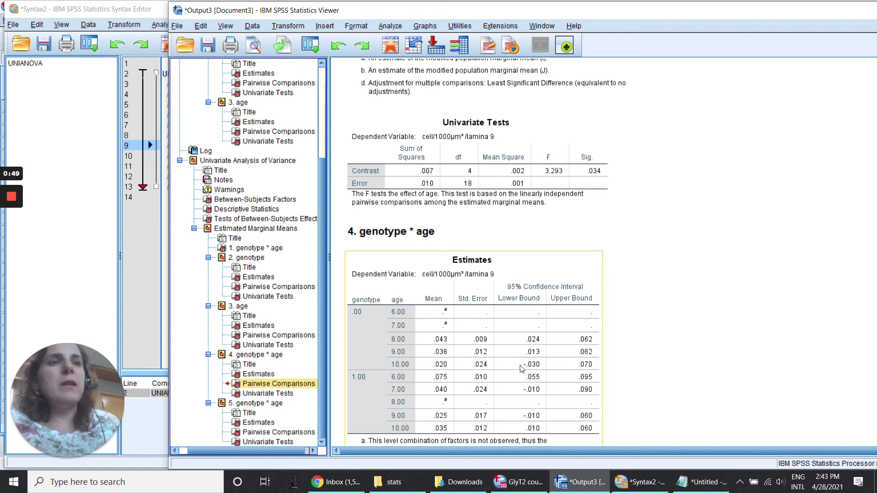
scroll(502, 370, "down", 5)
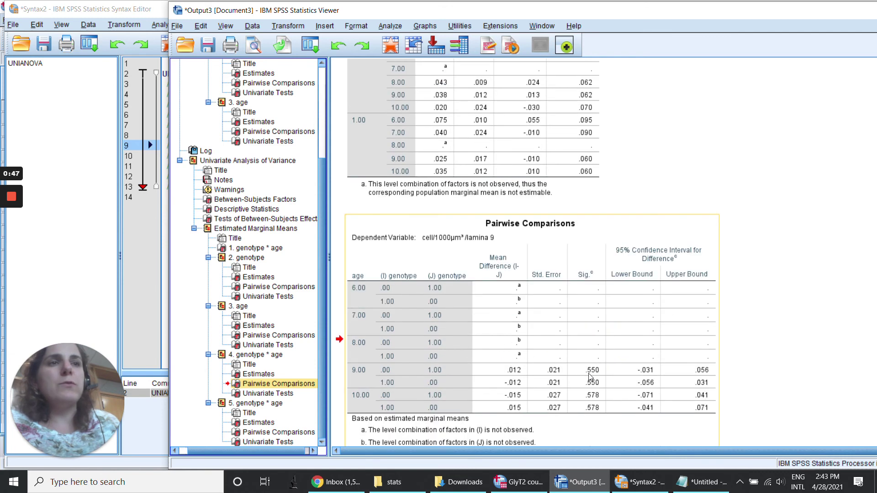
scroll(529, 368, "down", 5)
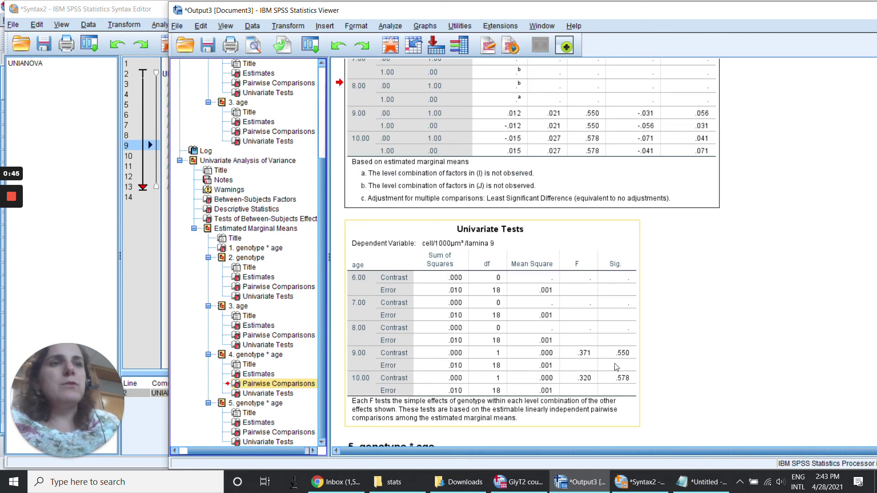
scroll(617, 373, "down", 6)
left_click(505, 256)
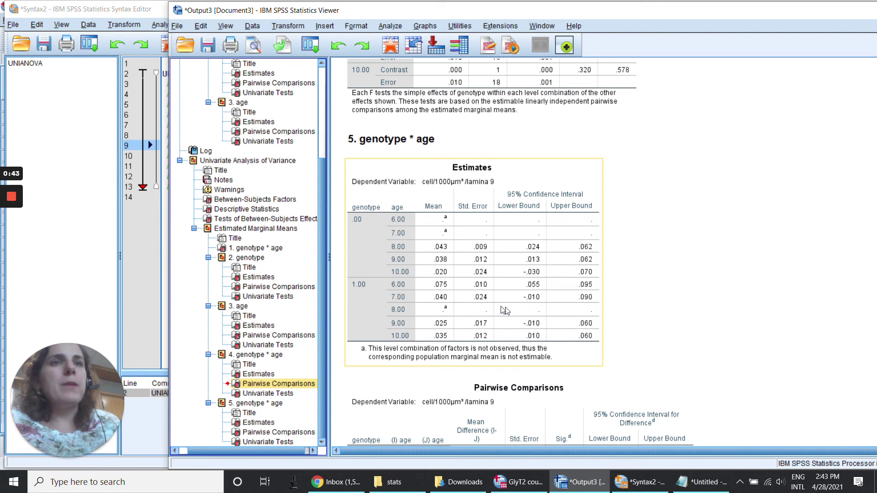
- Scroll through the section 5 pairwise comparisons, e.g. age 8.00 vs 10.00 at .023 (Sig. .379)
scroll(437, 251, "down", 2)
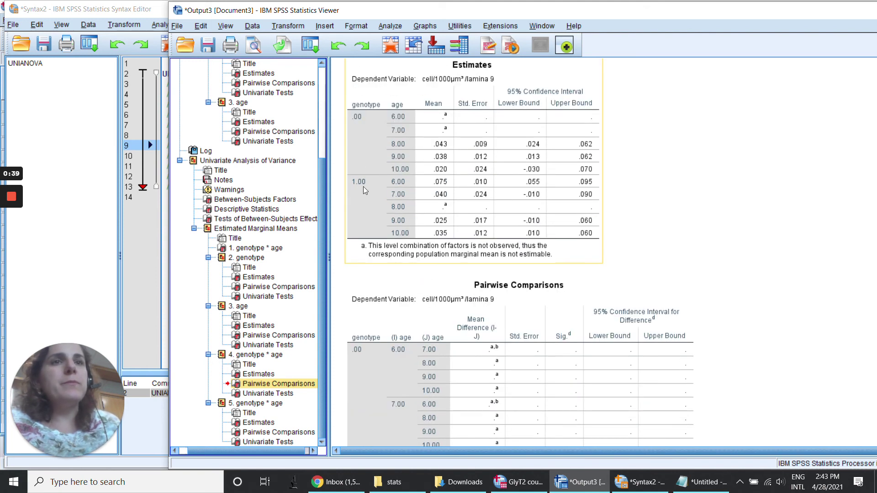
scroll(377, 218, "down", 5)
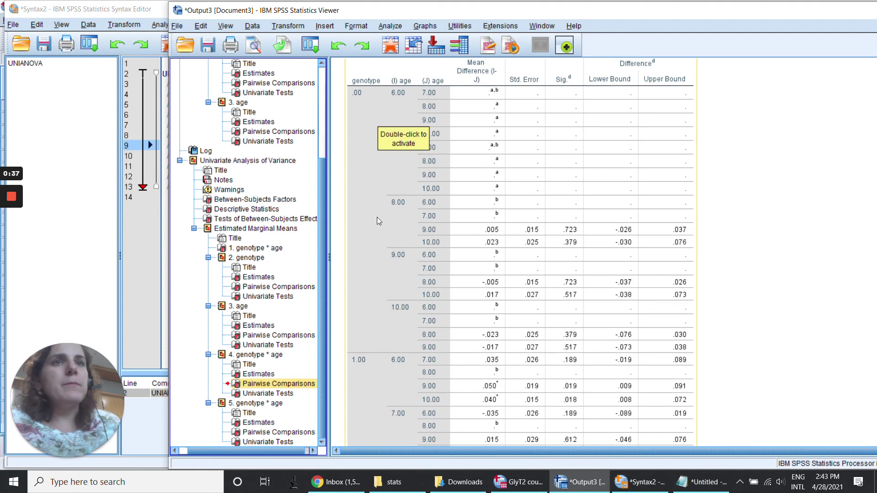
scroll(377, 217, "down", 8)
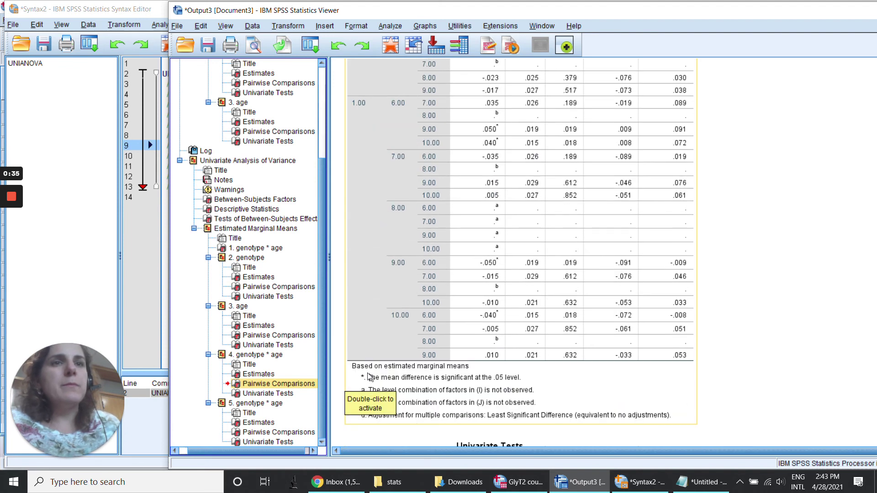
scroll(422, 332, "up", 12)
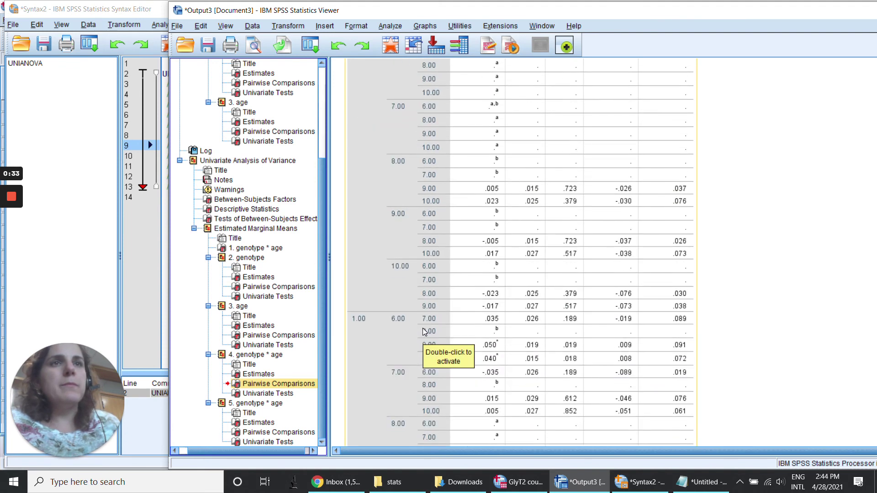
scroll(423, 327, "up", 5)
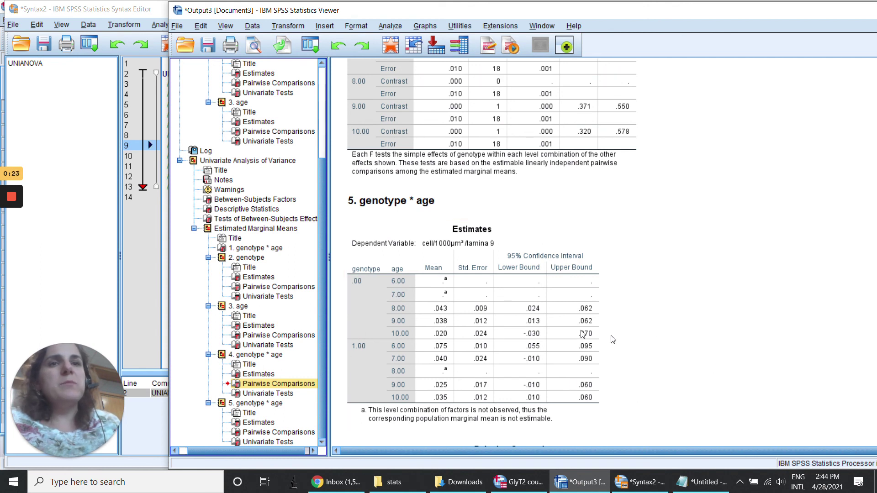
scroll(538, 344, "down", 6)
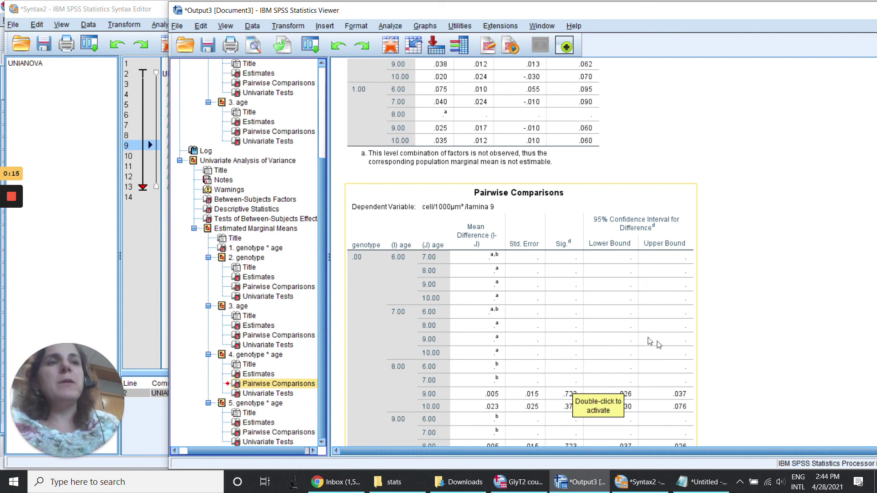
scroll(694, 347, "down", 3)
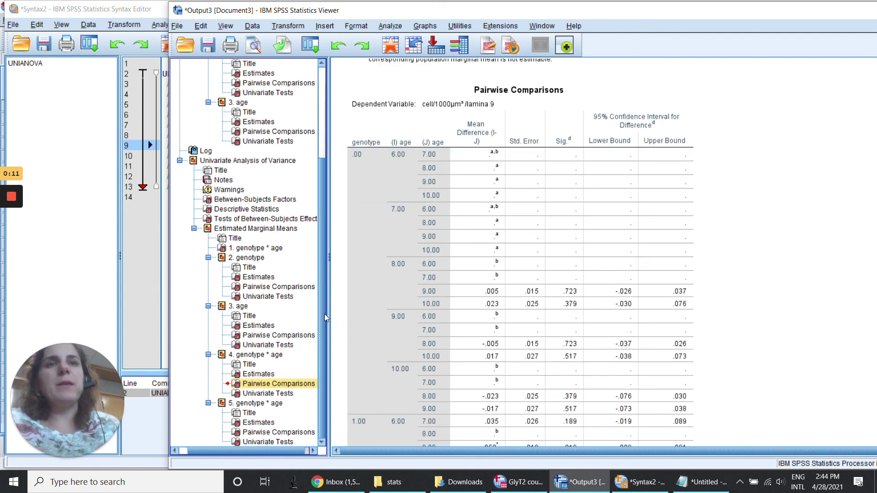
left_click(643, 482)
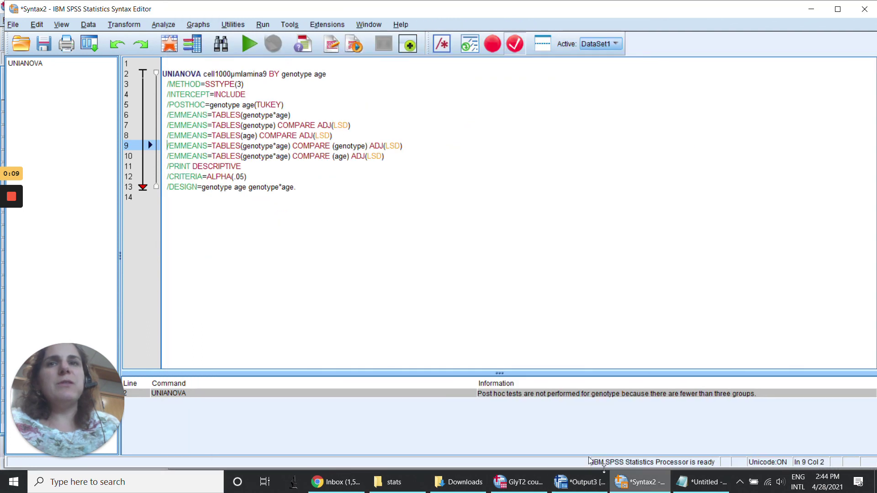